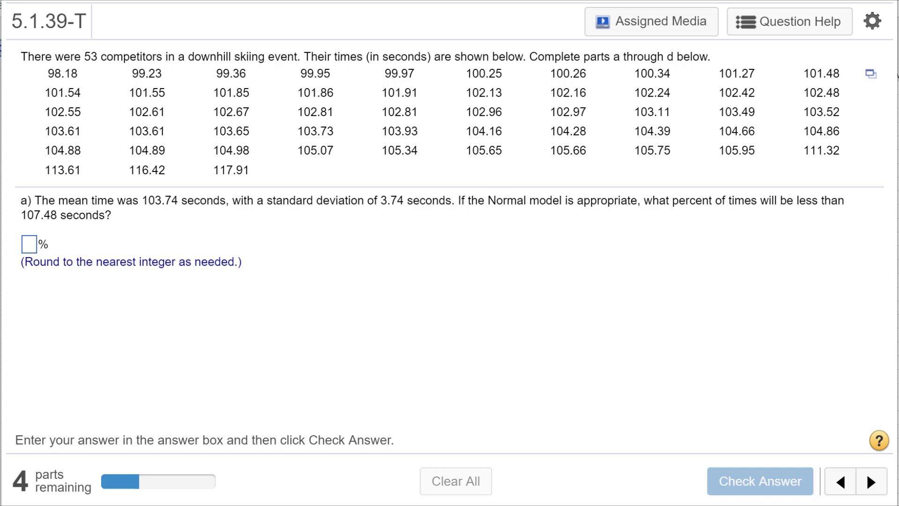
click(869, 74)
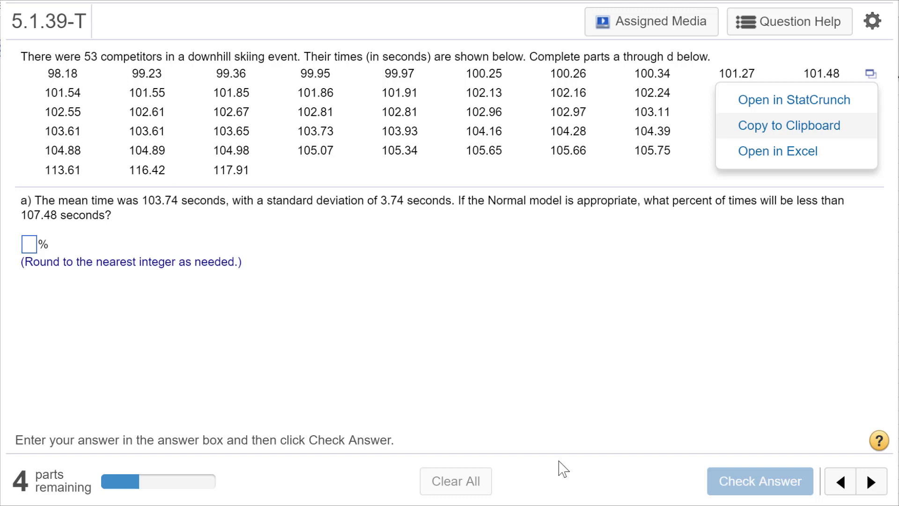
click(788, 125)
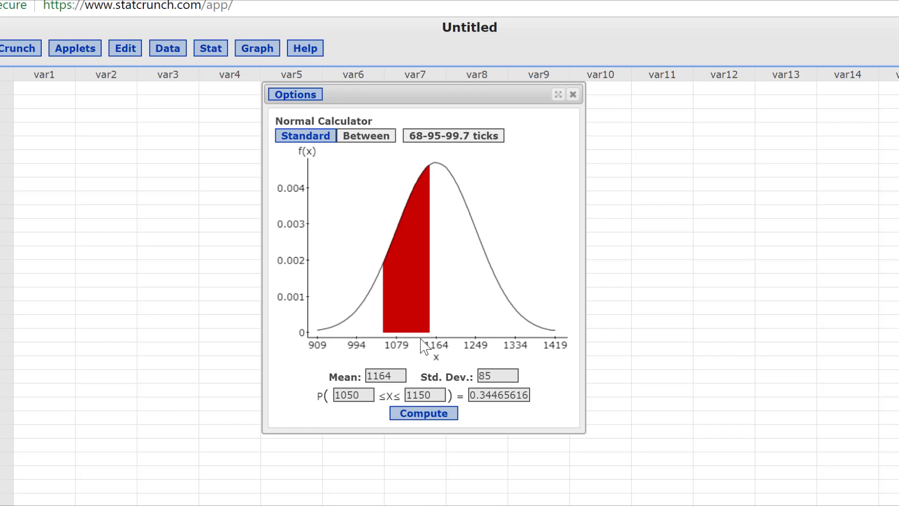
- Switch to StatCrunch and set the Normal Calculator's mean to 103.74 and standard deviation to 3.74
double_click(397, 373)
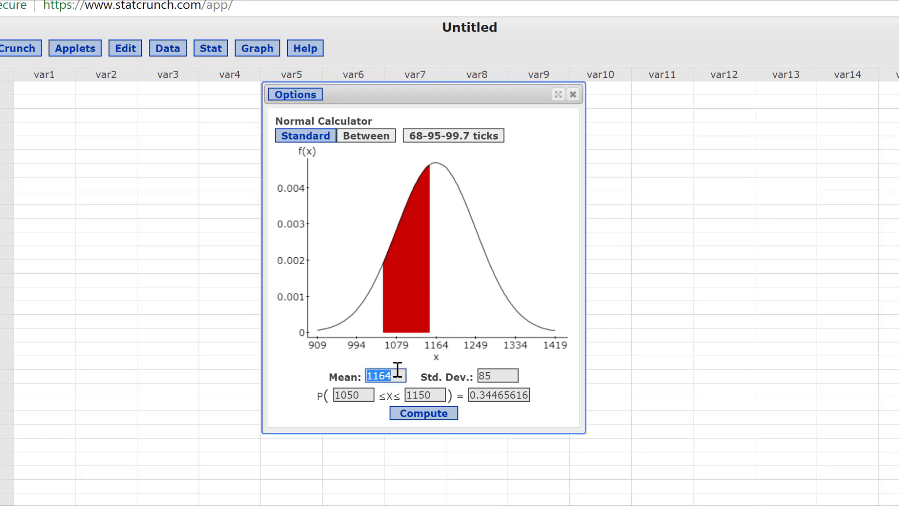
text(103.7)
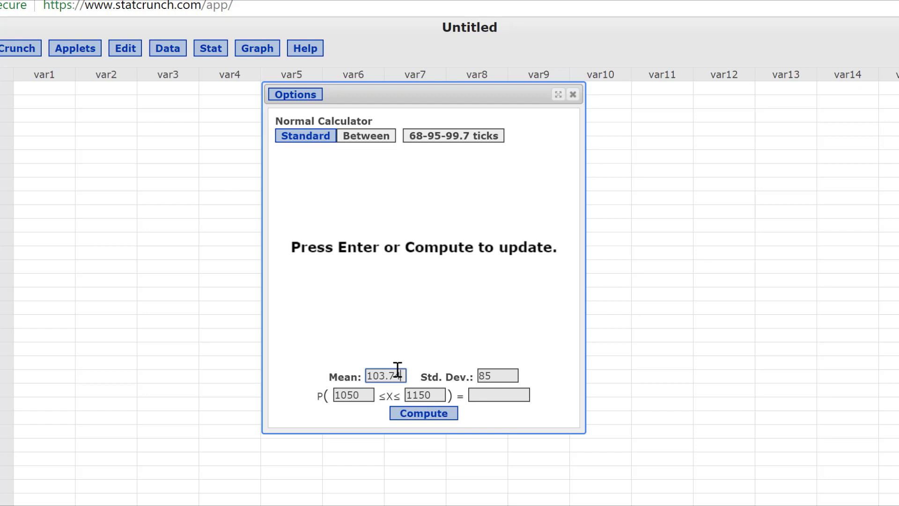
key(Tab)
key(Tab)
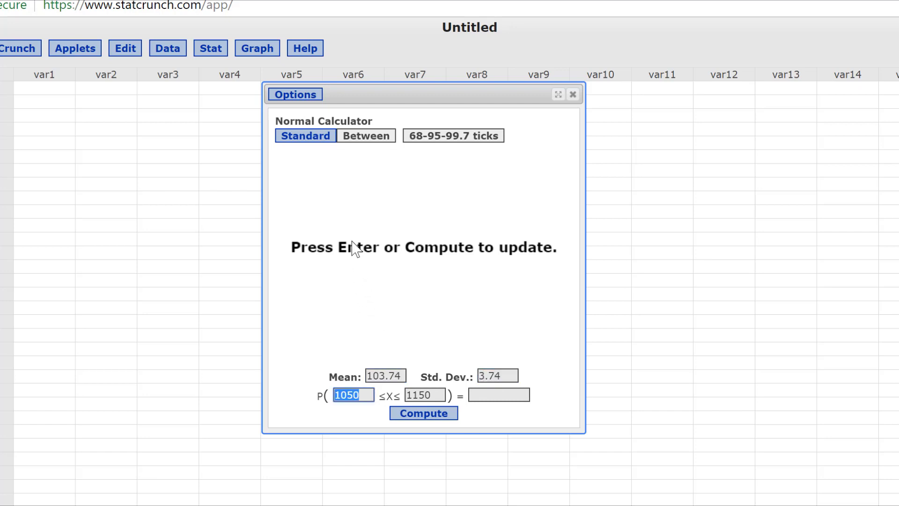
- Switch the Normal Calculator to Standard mode and compute the probability that X is at most 107.48
click(305, 138)
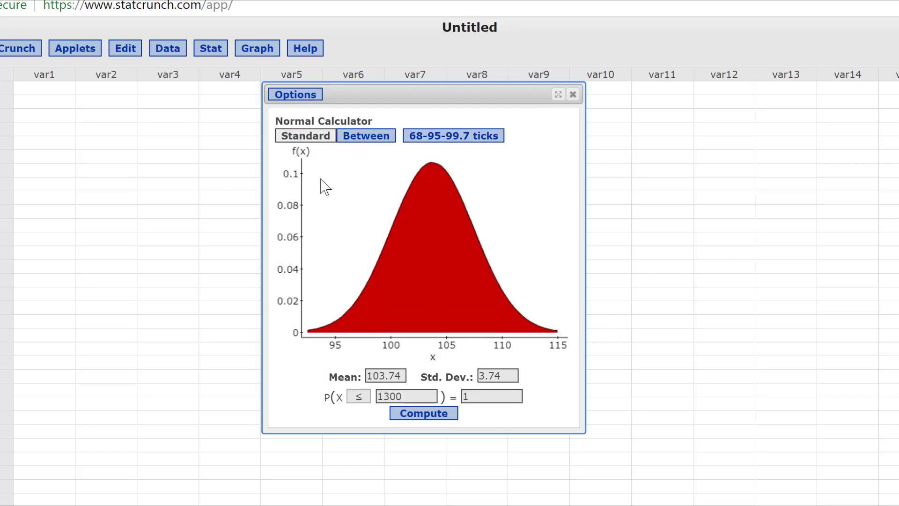
click(393, 395)
double_click(402, 396)
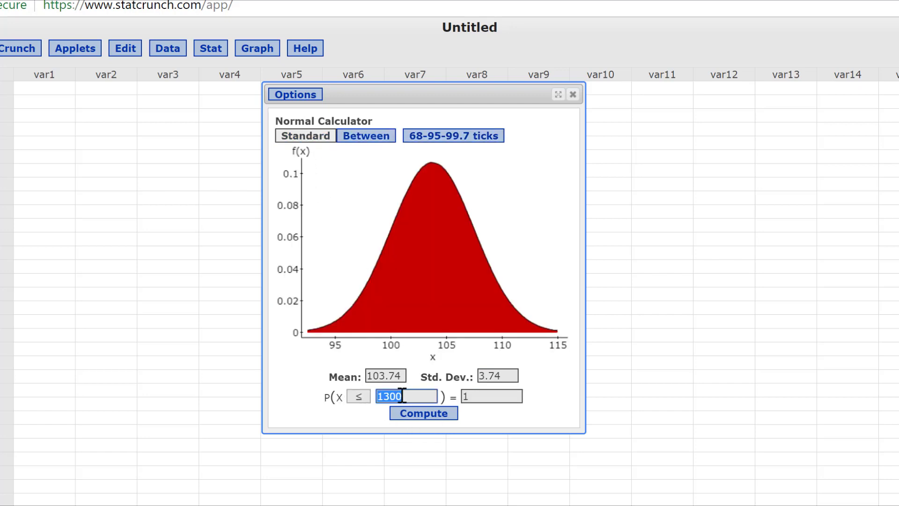
text(1)
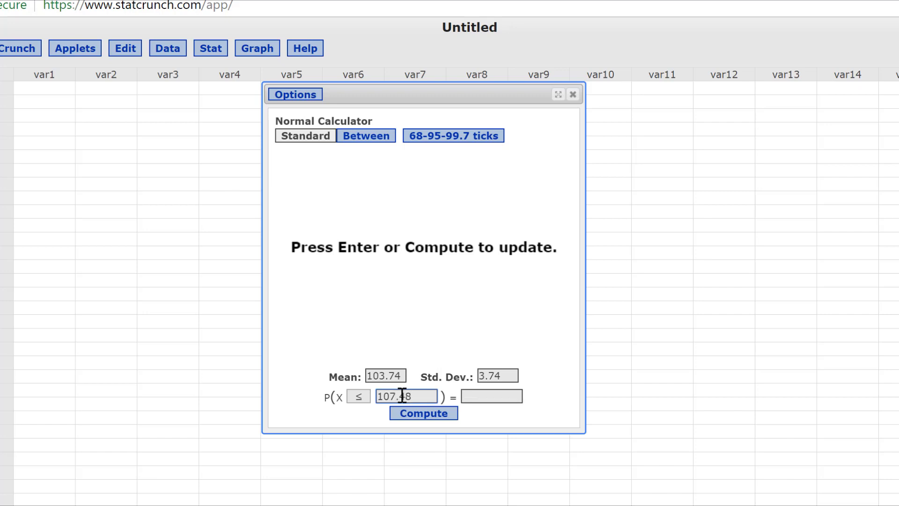
key(Return)
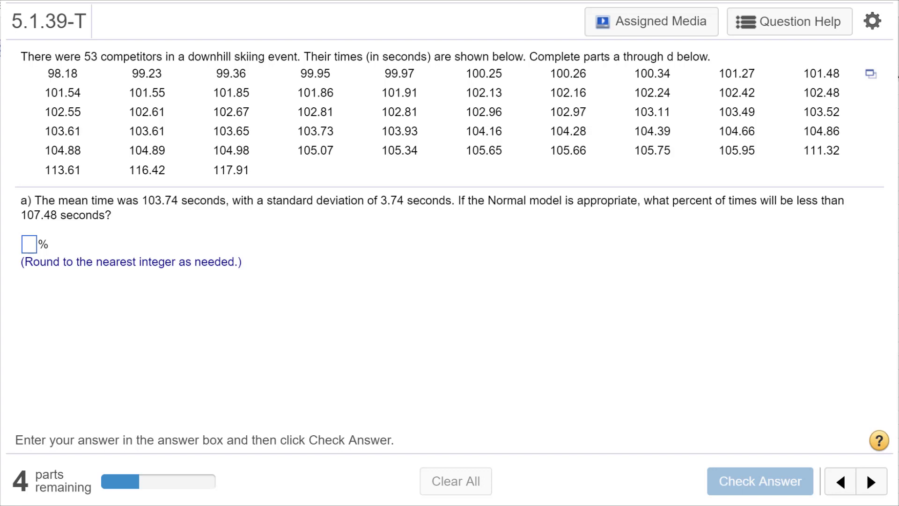
- Return to the homework question, answer part a with 84%, and submit it for checking
click(34, 246)
text(84)
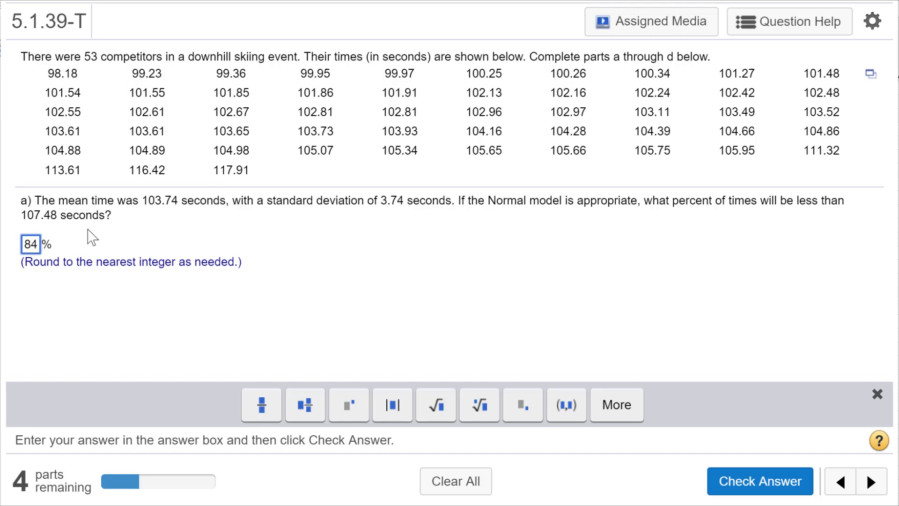
key(Return)
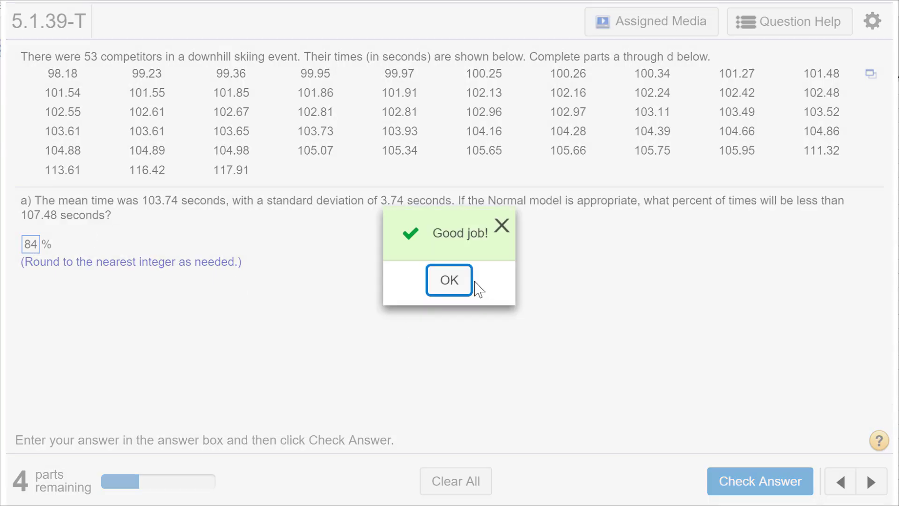
click(463, 281)
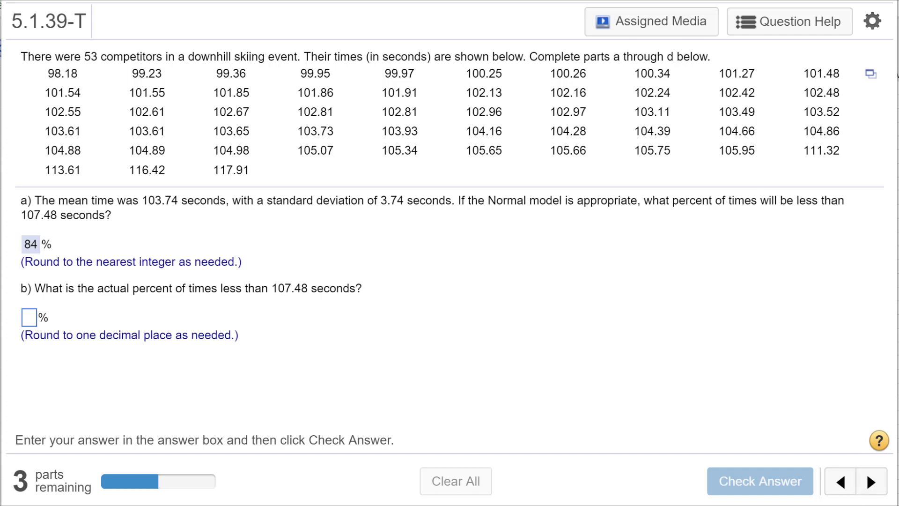
- Evaluate 49/53*100 in the TI-84 Plus CE calculator and submit 92.5% as the answer to part b
key(alt+Tab)
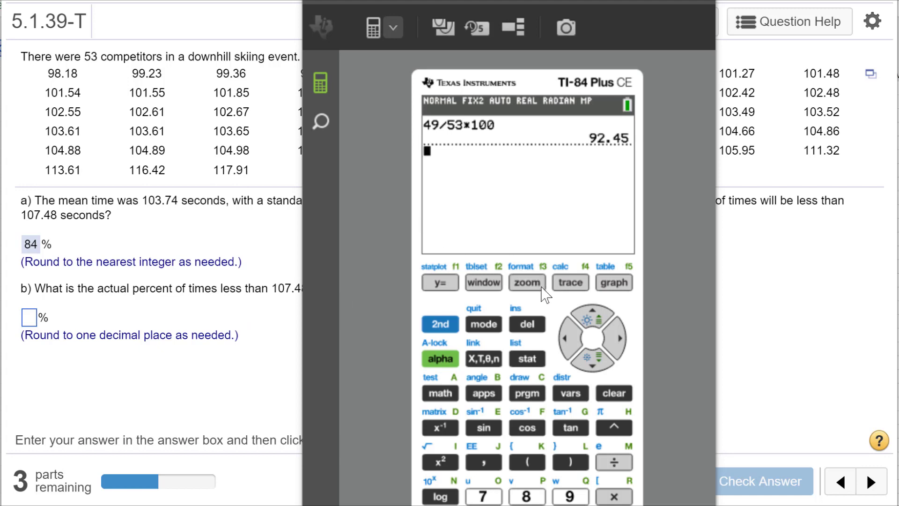
key(Return)
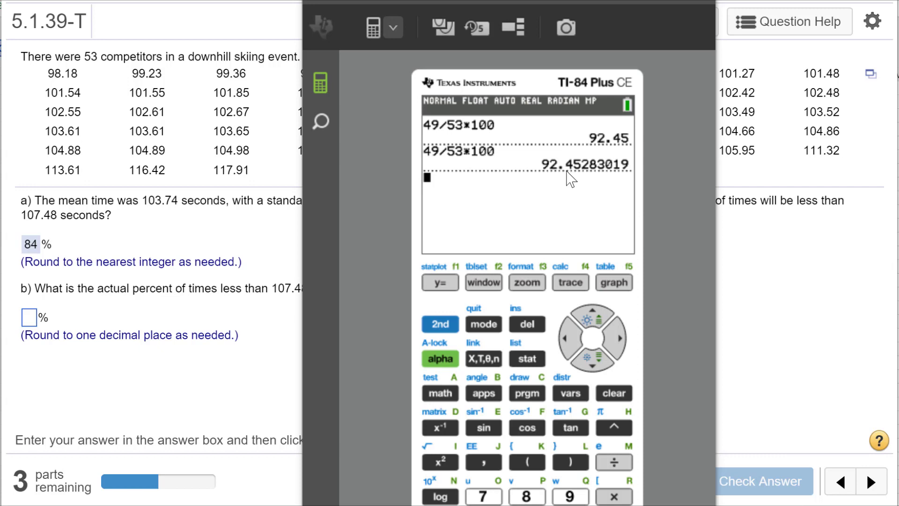
click(29, 319)
text(92.5)
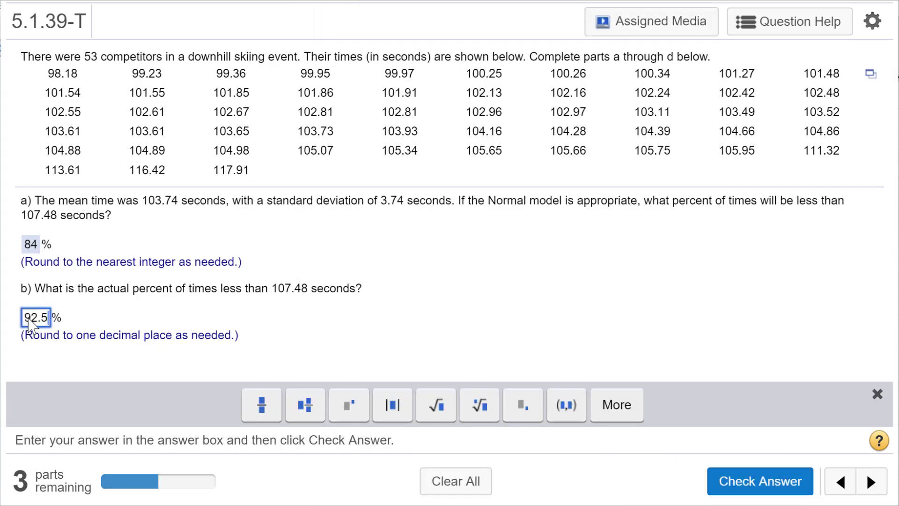
key(Return)
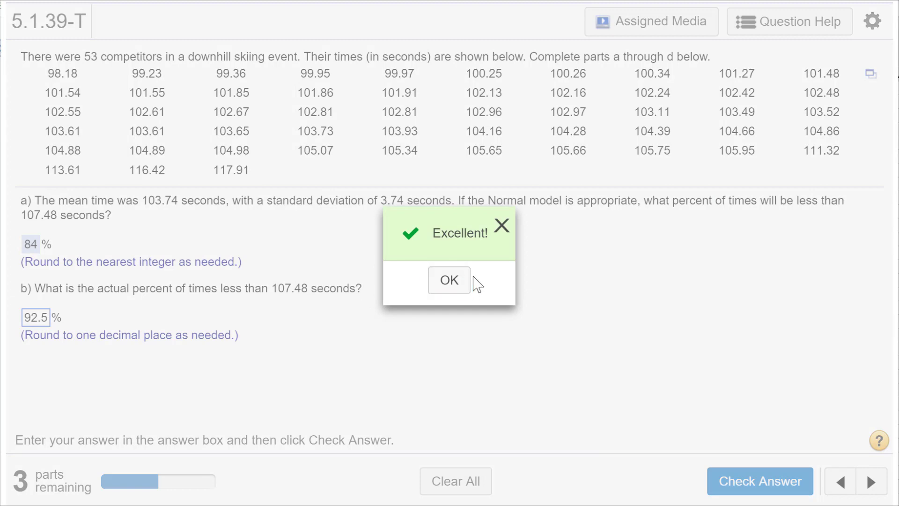
click(449, 281)
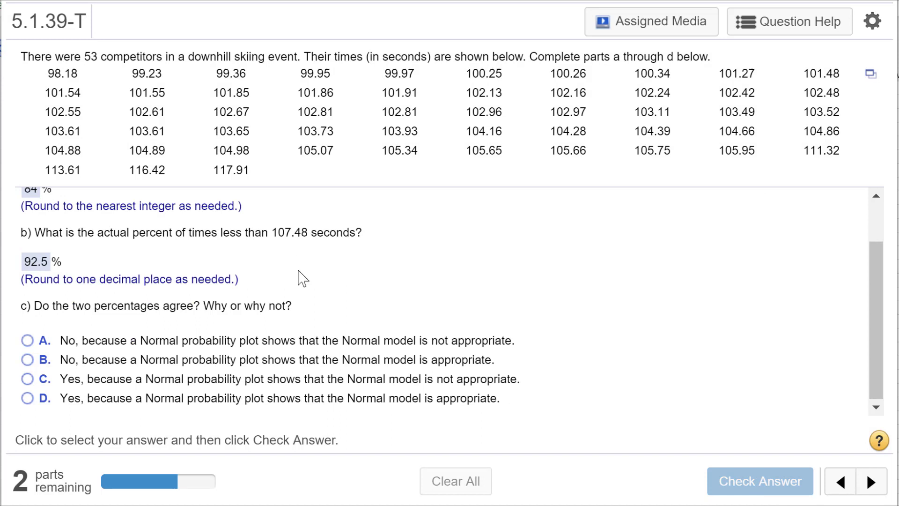
- Open the skiing times data set from the question in StatCrunch
scroll(463, 264, up, 1)
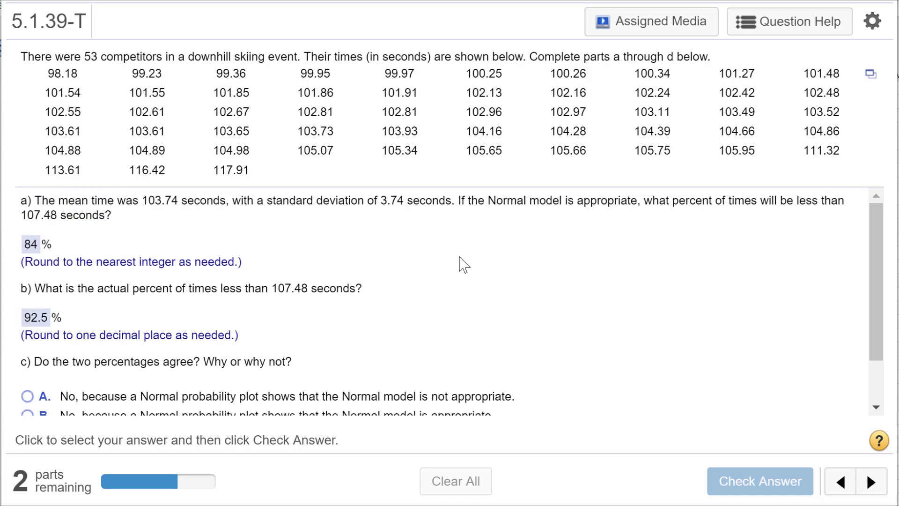
click(870, 75)
click(815, 104)
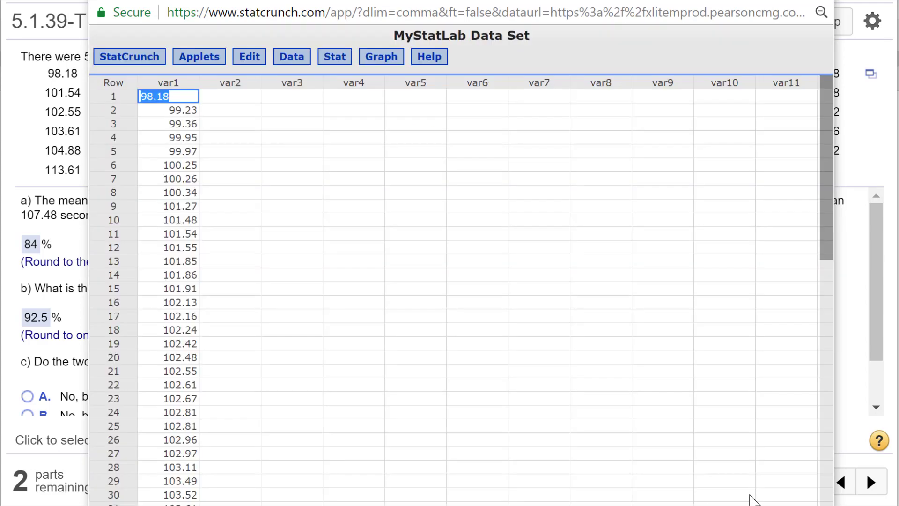
- Create a histogram of var1, then shrink its window and move it up beside the data column
click(294, 194)
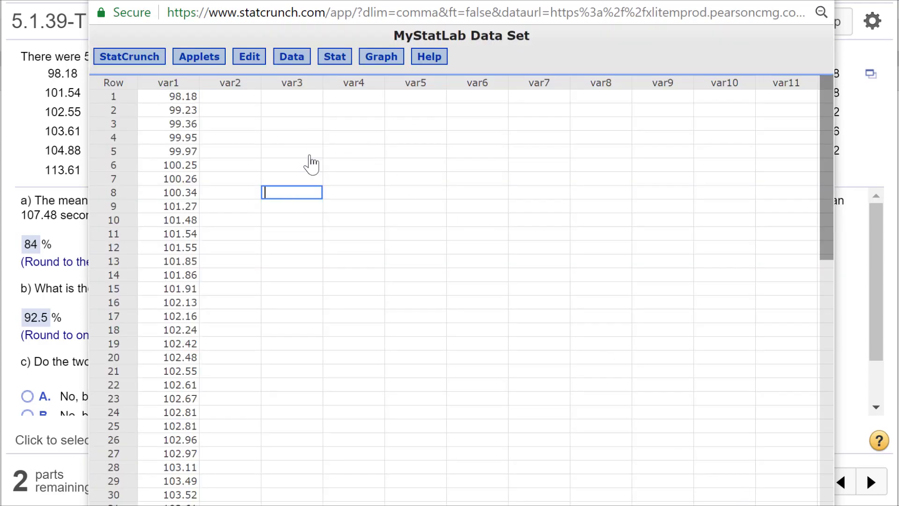
click(374, 55)
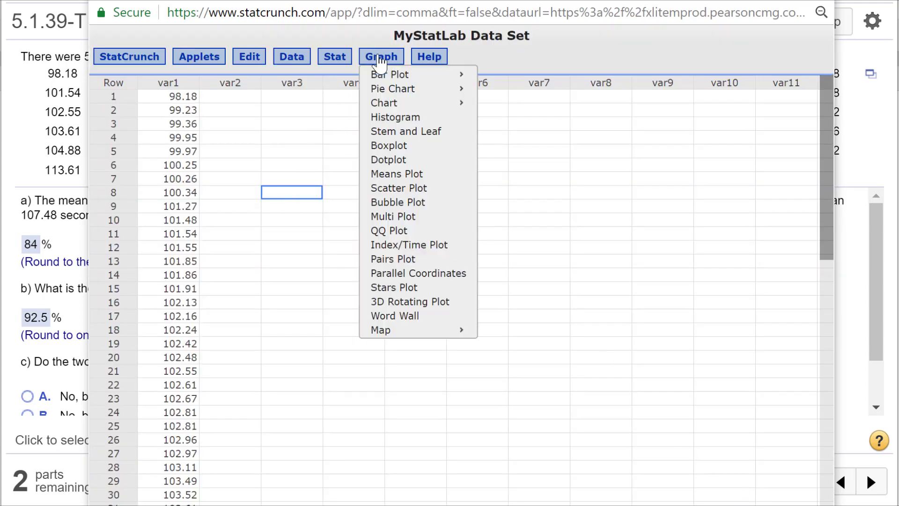
click(395, 117)
click(365, 88)
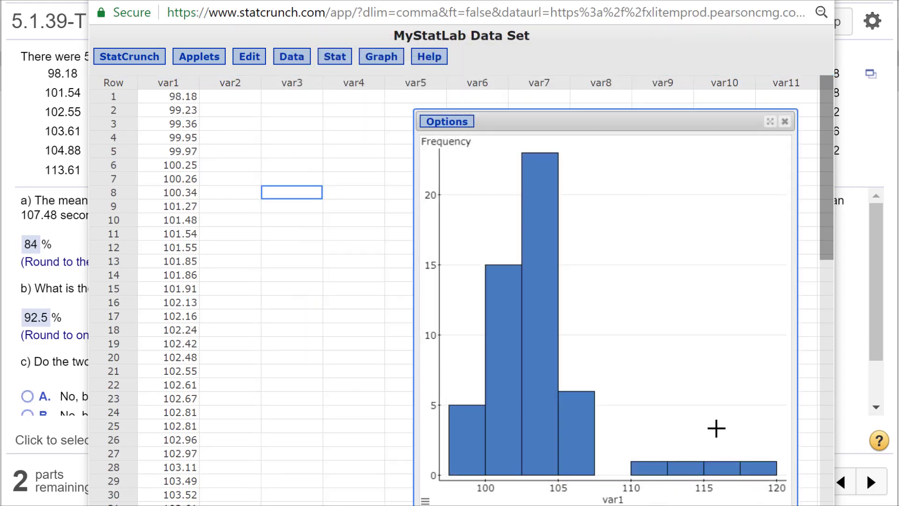
drag(794, 500, 771, 499)
drag(646, 123, 538, 77)
drag(658, 468, 597, 347)
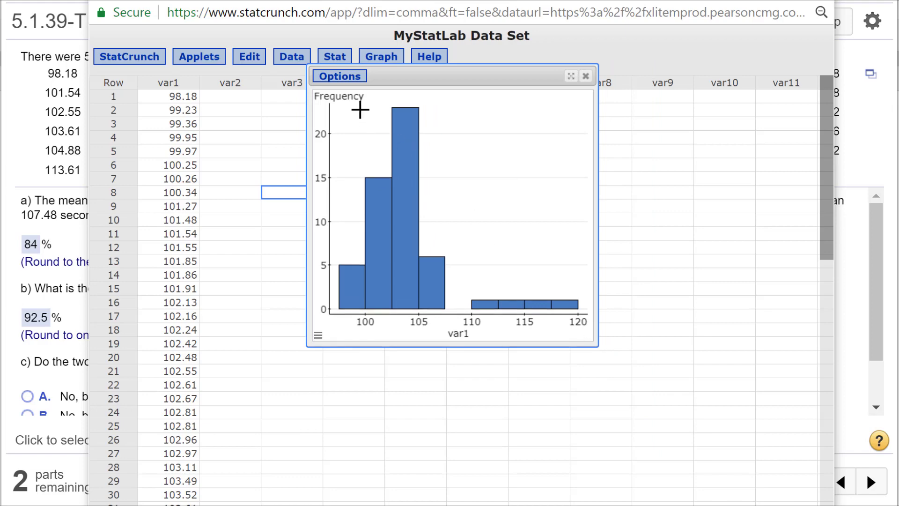
- Create a QQ plot of var1 and move its window over the histogram to compare the points with the line
click(348, 83)
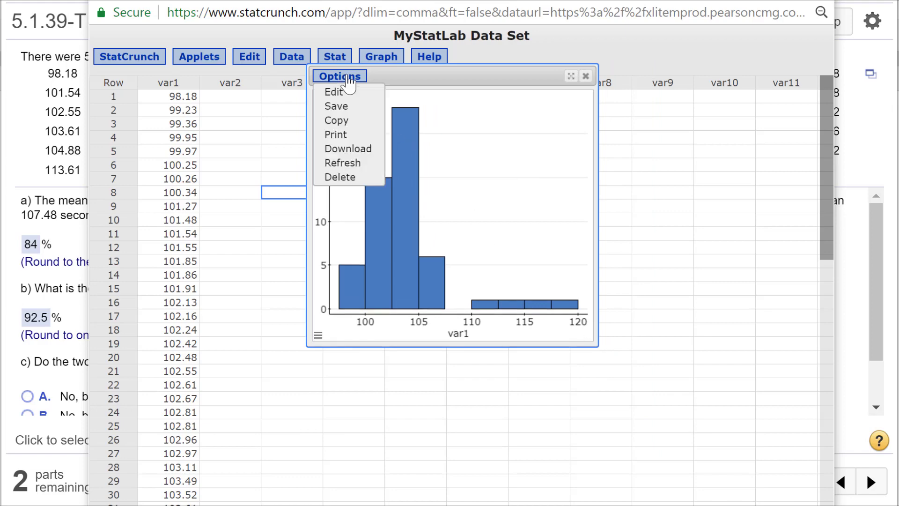
click(379, 57)
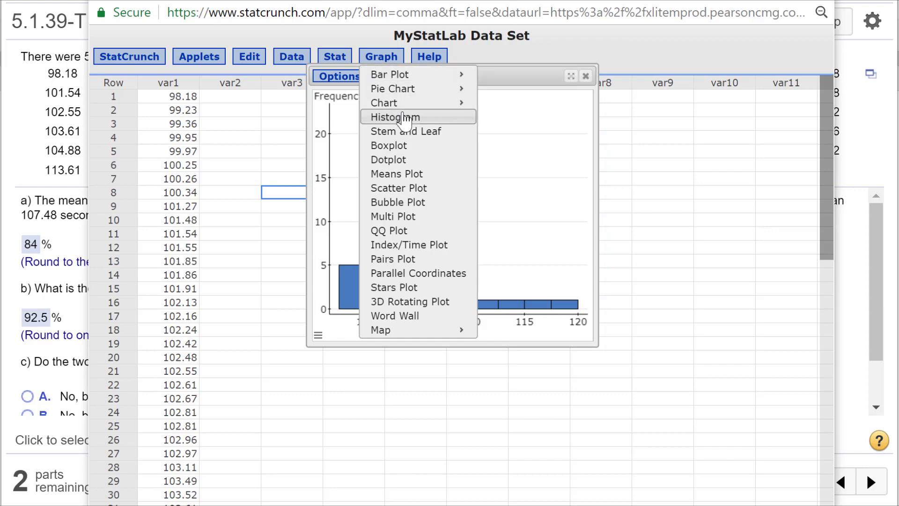
click(405, 234)
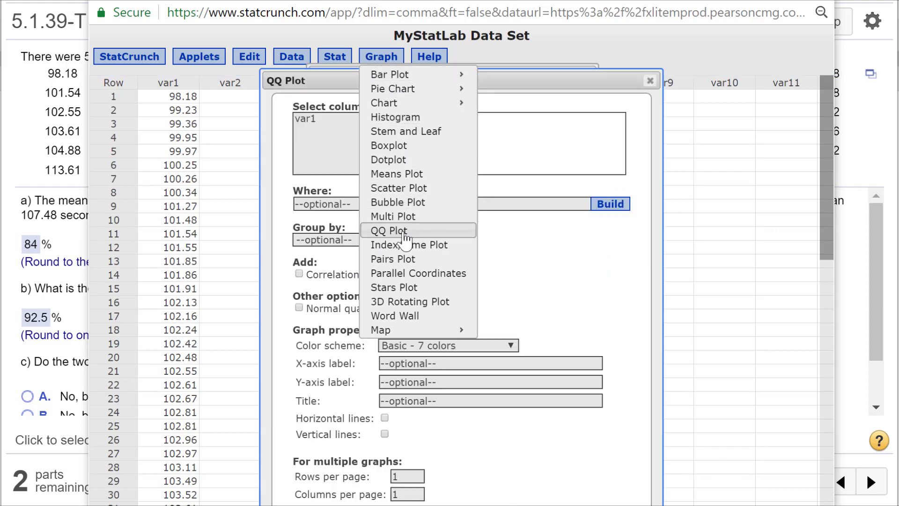
click(323, 121)
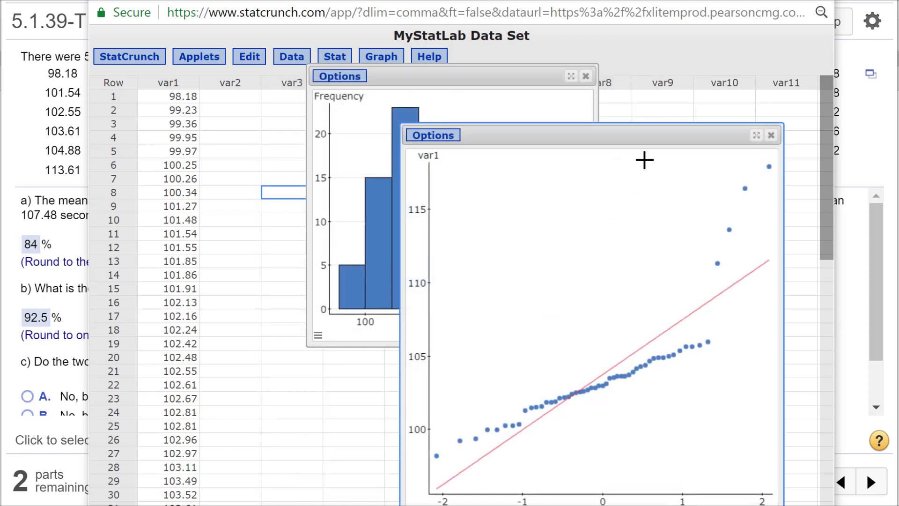
drag(634, 137, 490, 70)
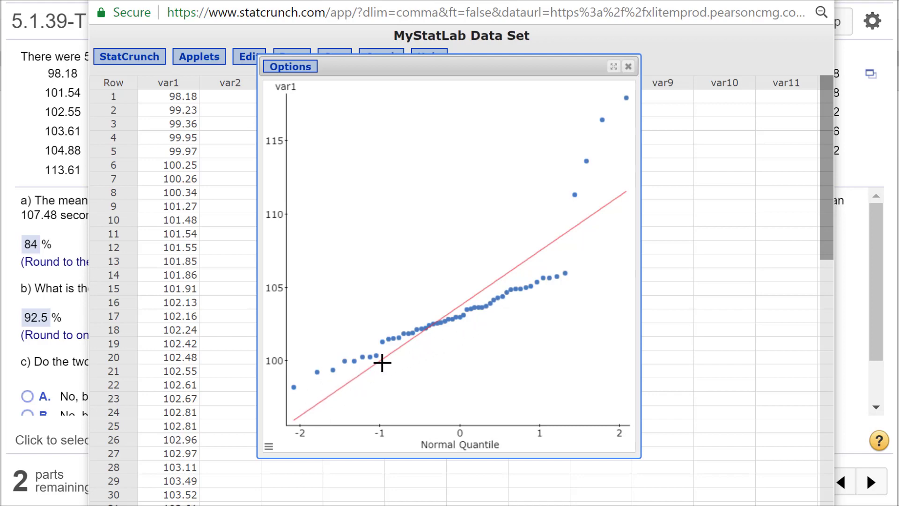
mouse_move(312, 408)
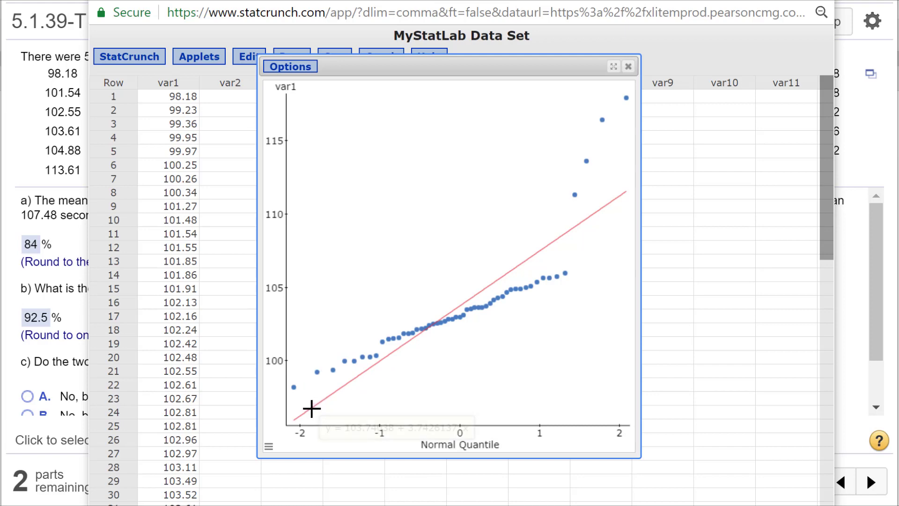
mouse_move(408, 339)
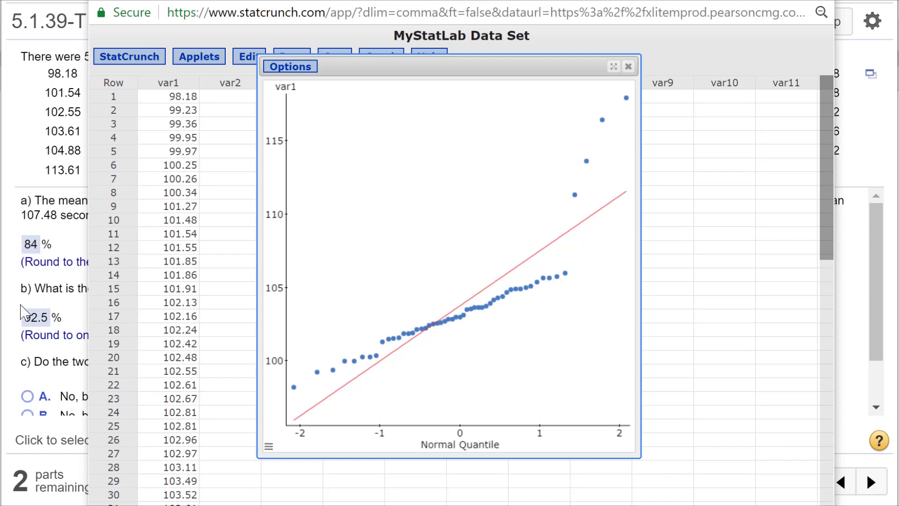
- Back in the question, answer part c with option A, that the Normal model is not appropriate, and submit it for checking
click(51, 290)
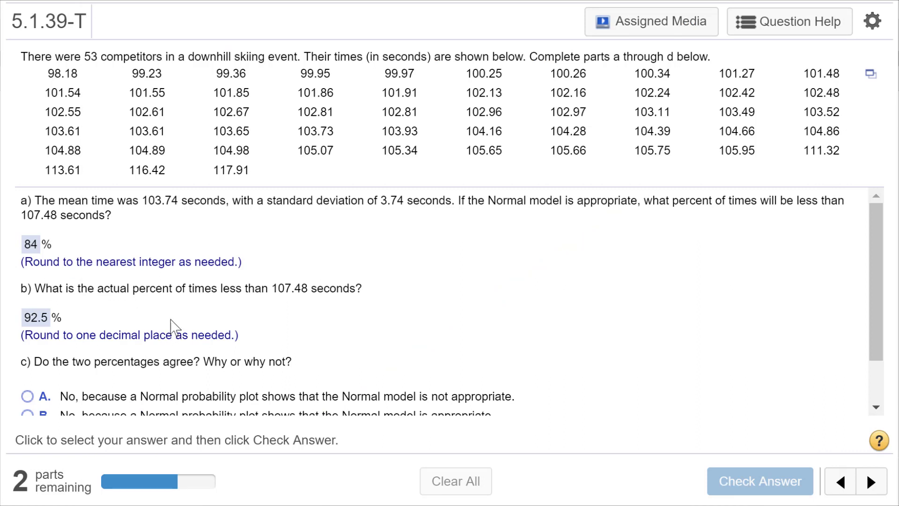
scroll(118, 335, down, 2)
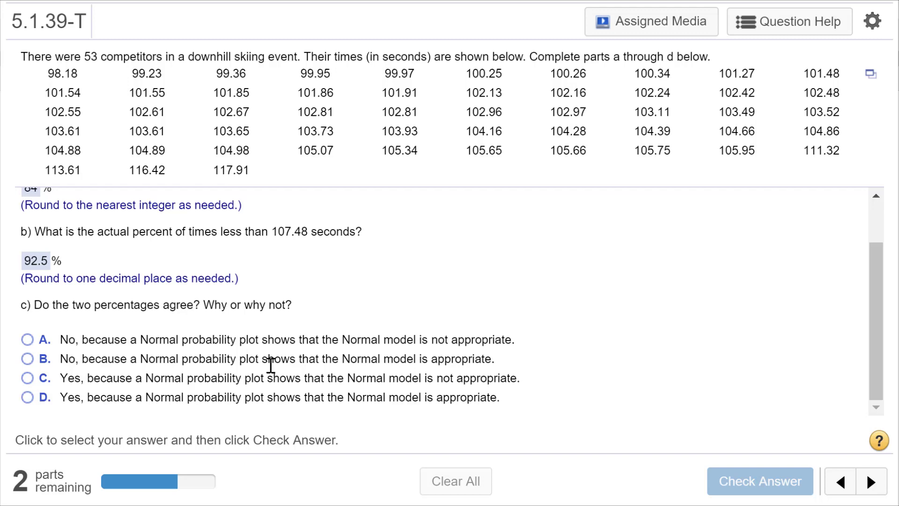
click(27, 339)
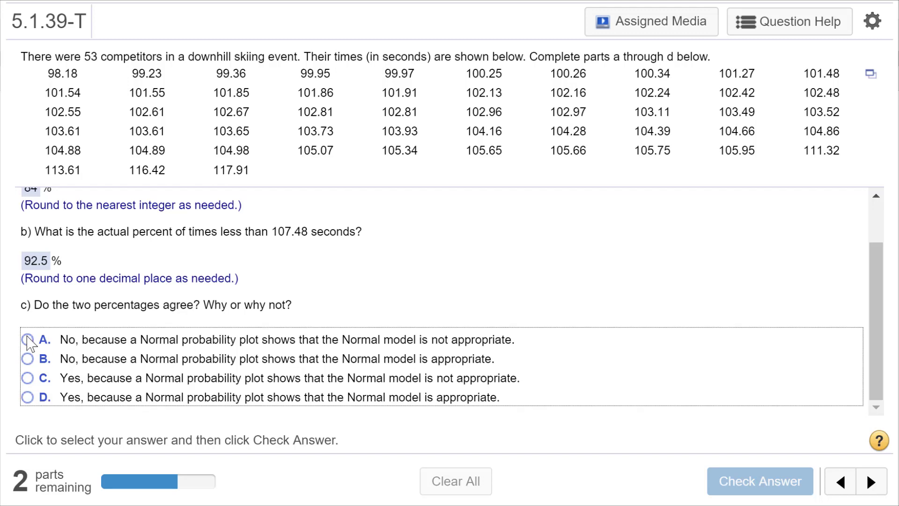
click(754, 482)
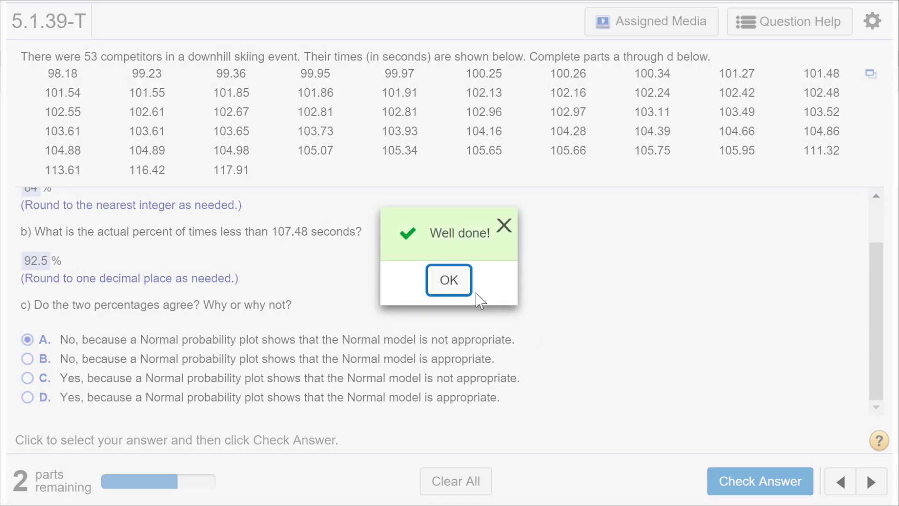
click(457, 286)
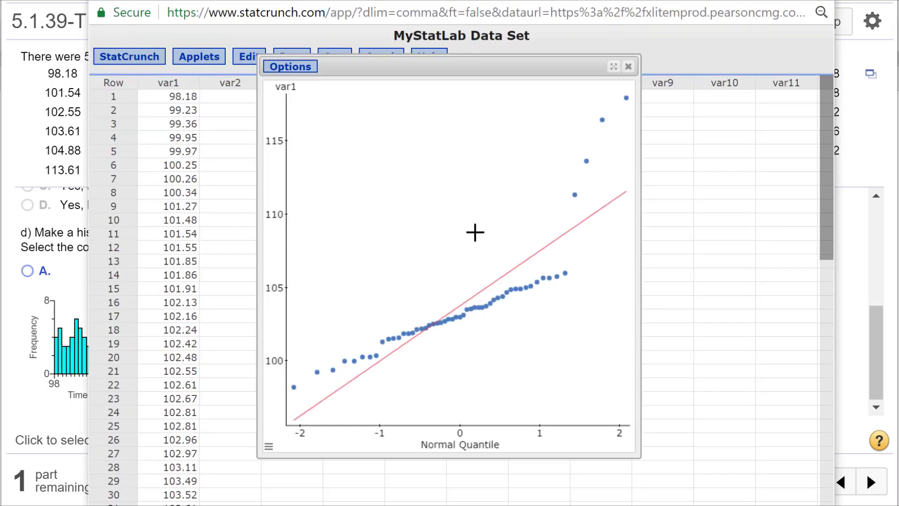
- Move the QQ plot window off the histogram of var1 and set the histogram's bin width to 4
drag(361, 67, 502, 251)
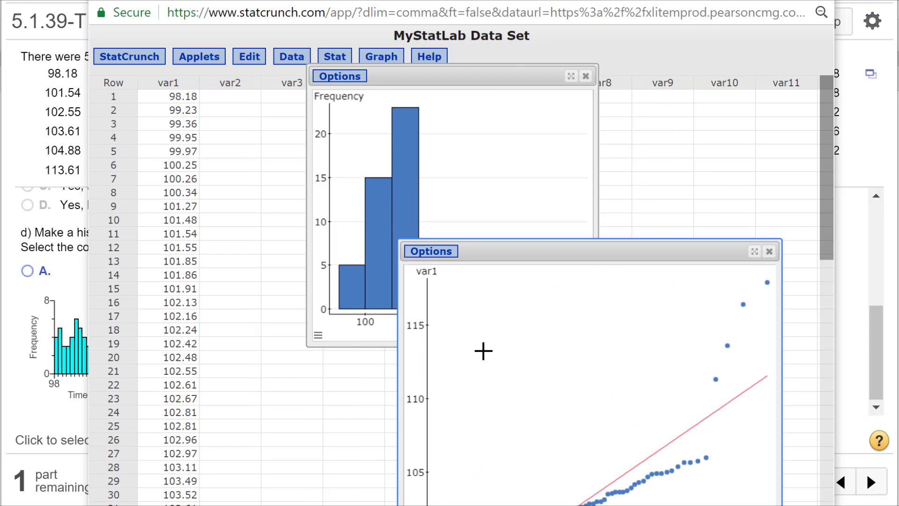
click(440, 83)
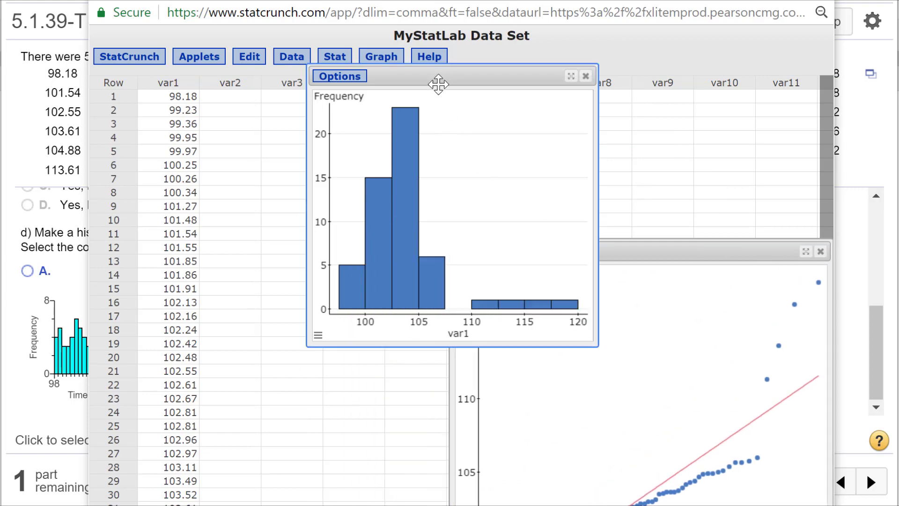
click(341, 77)
click(333, 88)
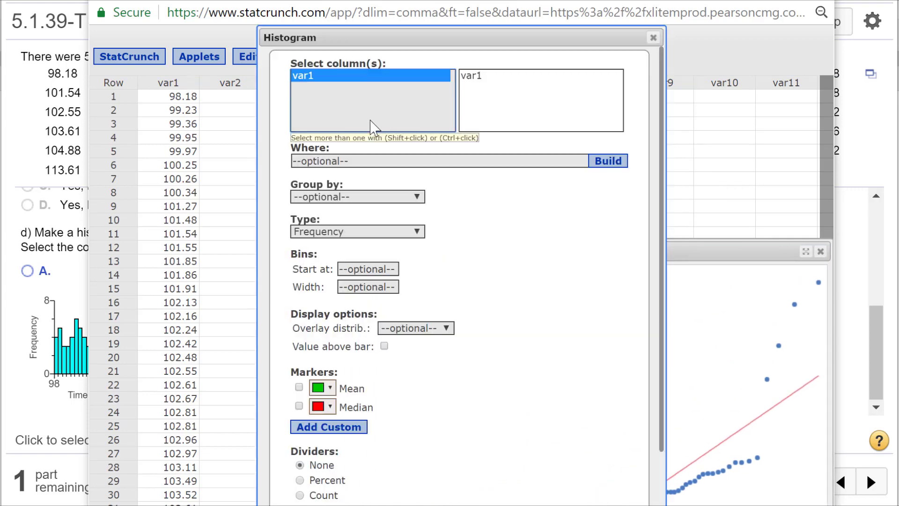
click(370, 290)
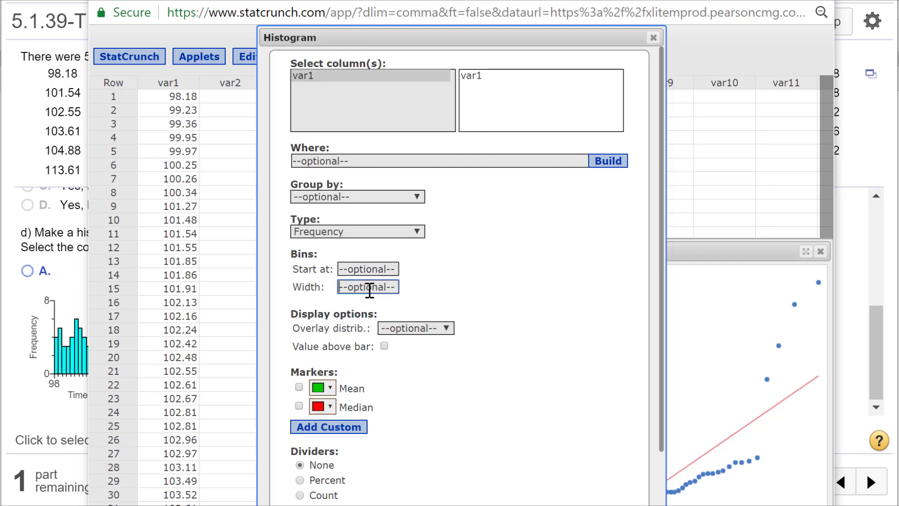
drag(435, 37, 93, 25)
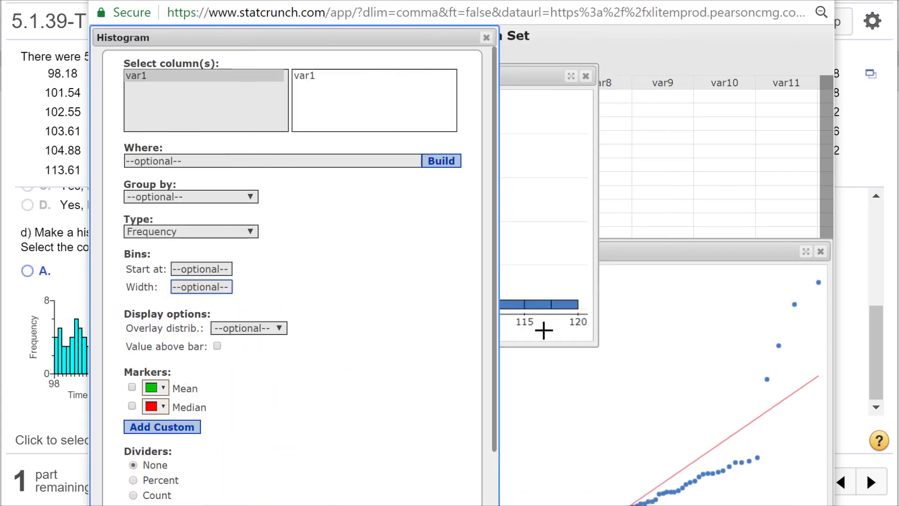
click(209, 289)
text(4)
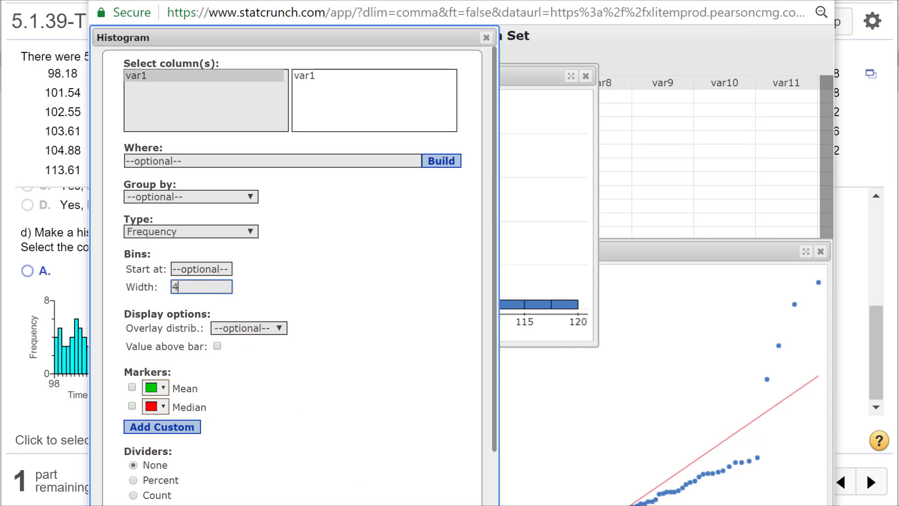
key(Return)
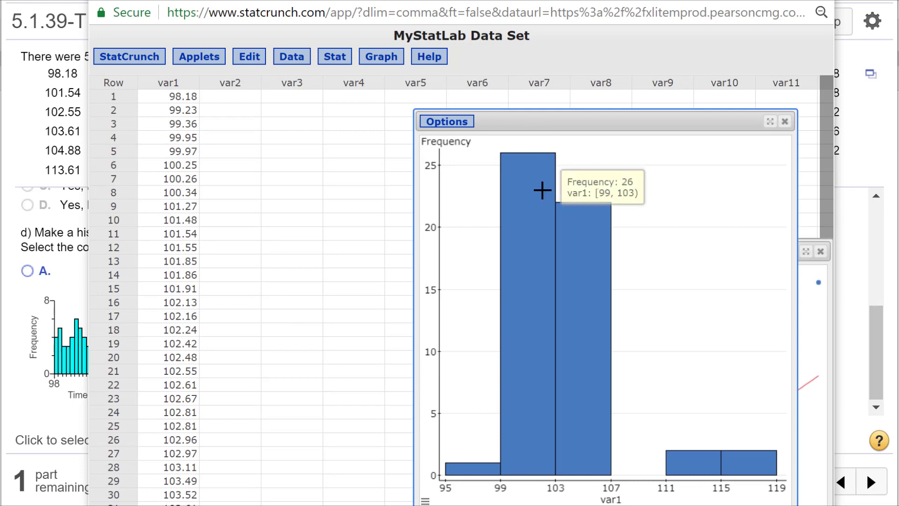
- Change the bin width of the var1 histogram to 2 and redraw it
click(459, 124)
click(451, 138)
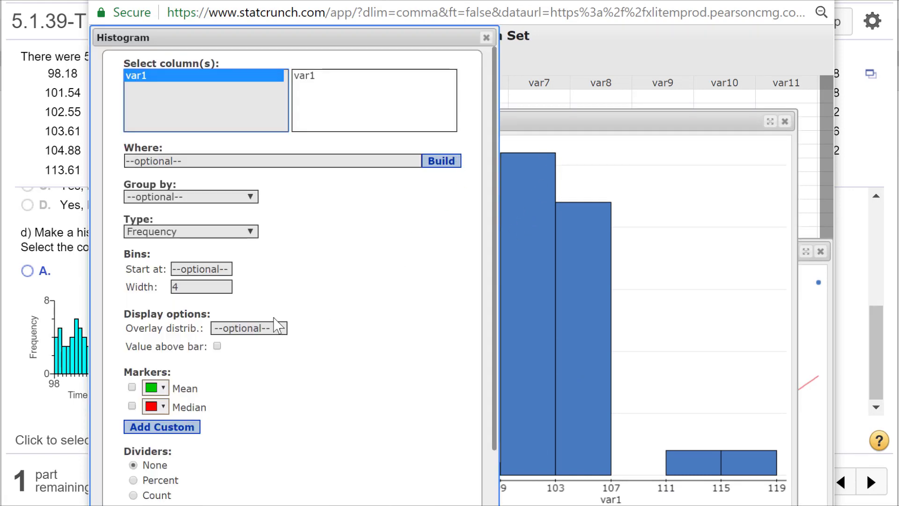
double_click(186, 289)
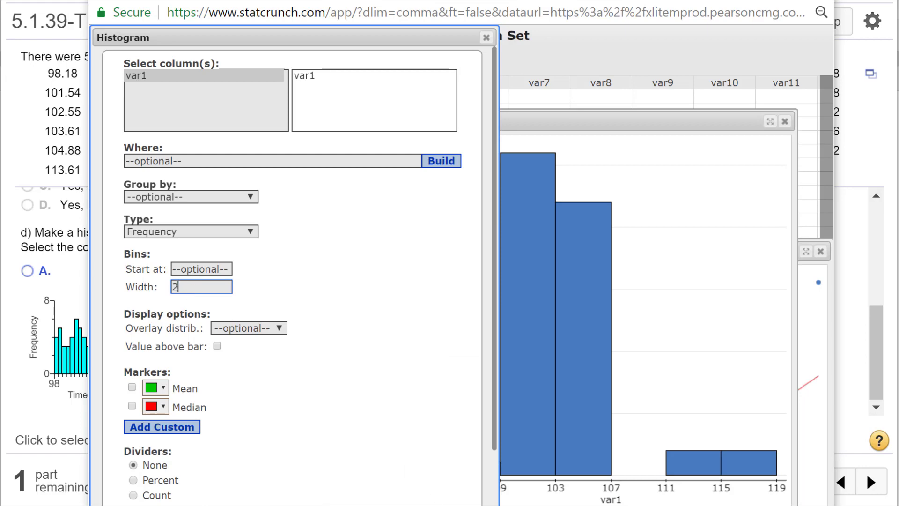
key(Return)
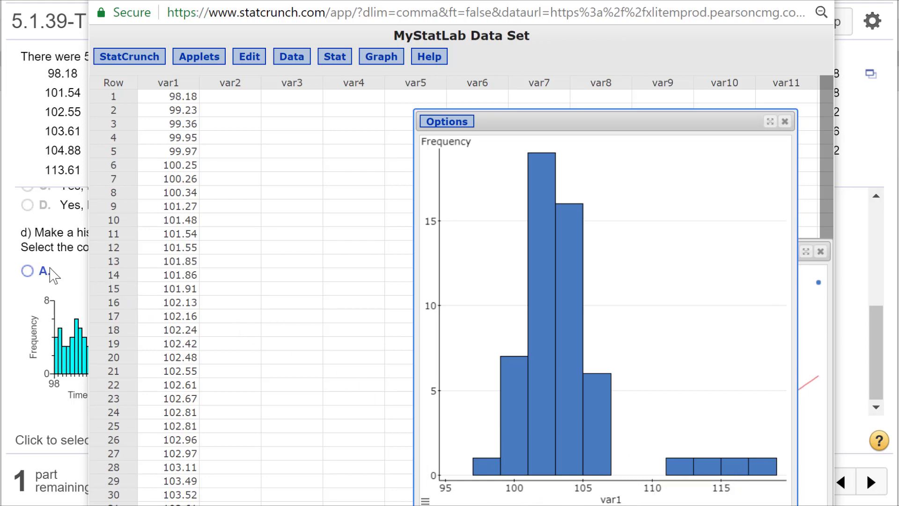
- Back in the question, choose histogram C for part d, submit it for checking and dismiss the feedback
click(62, 238)
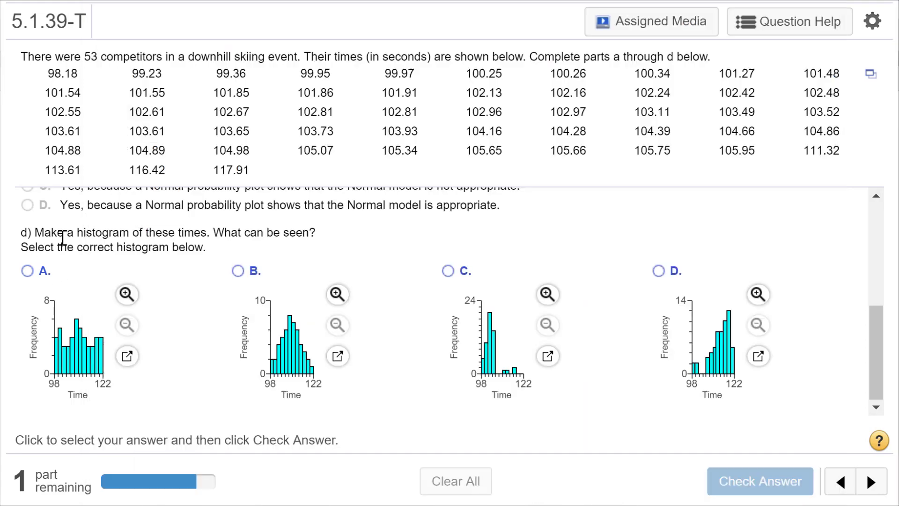
click(453, 278)
key(Return)
click(447, 280)
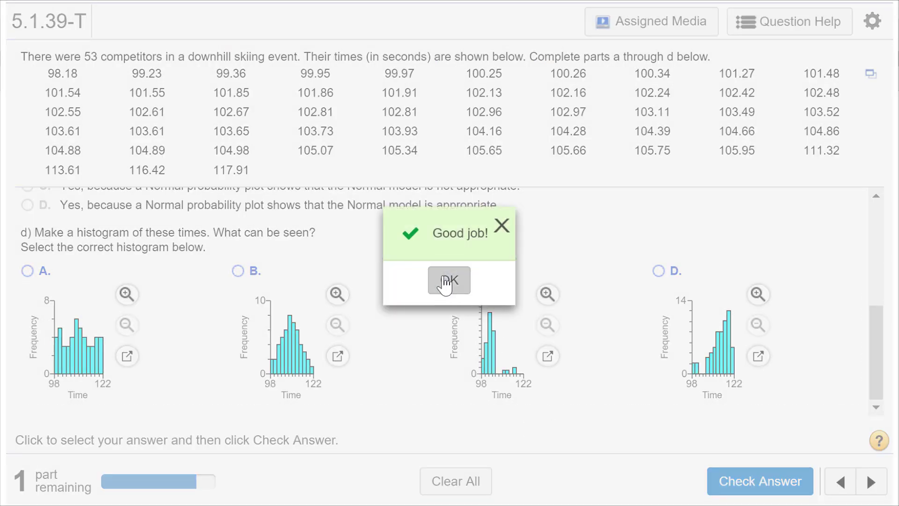
- Answer what can be seen from the histogram with option A, not Normal and skewed right, submit it and review part d
scroll(421, 328, down, 2)
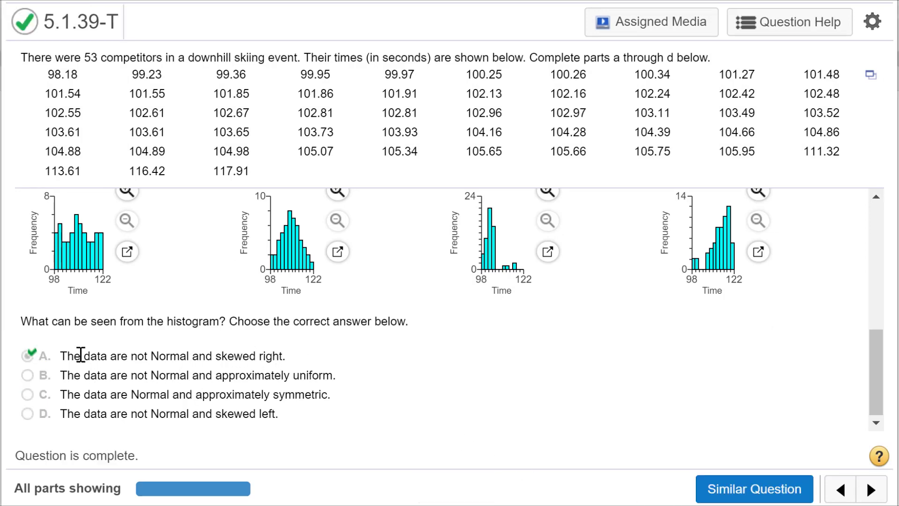
scroll(370, 405, up, 5)
scroll(371, 407, down, 2)
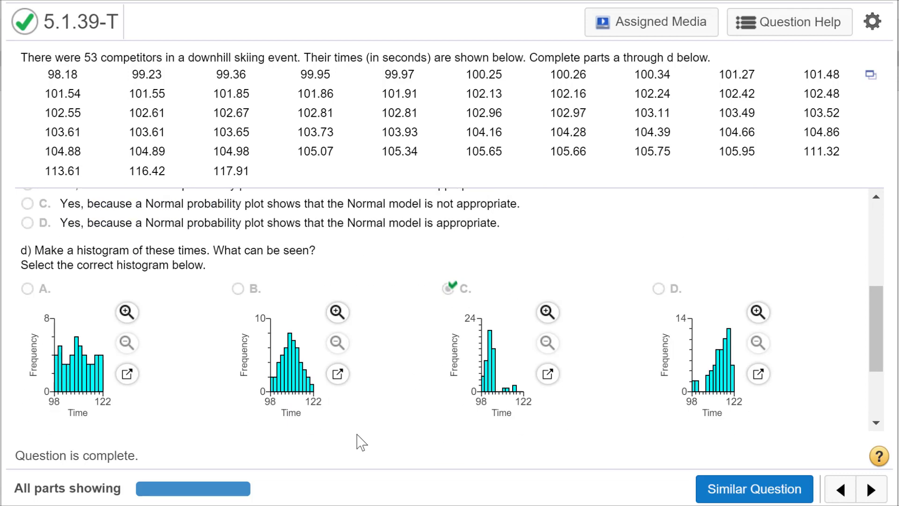
scroll(361, 442, down, 3)
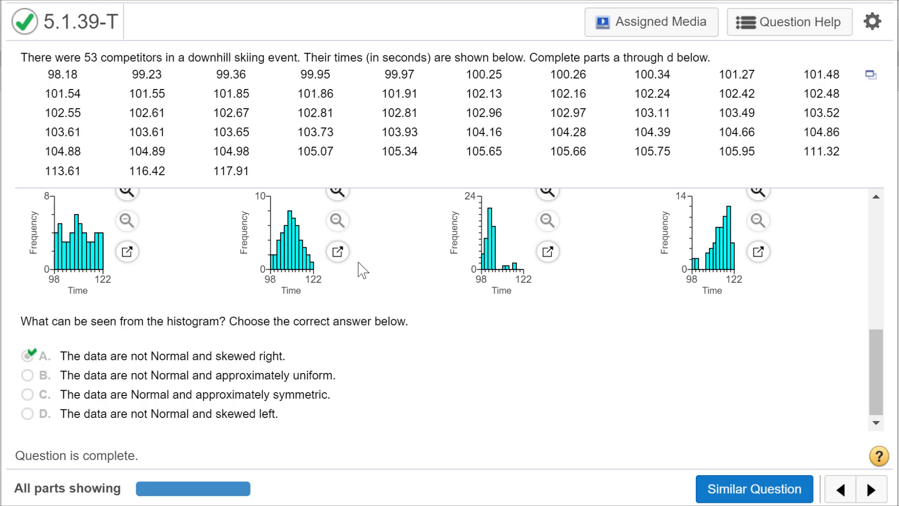
scroll(361, 267, up, 3)
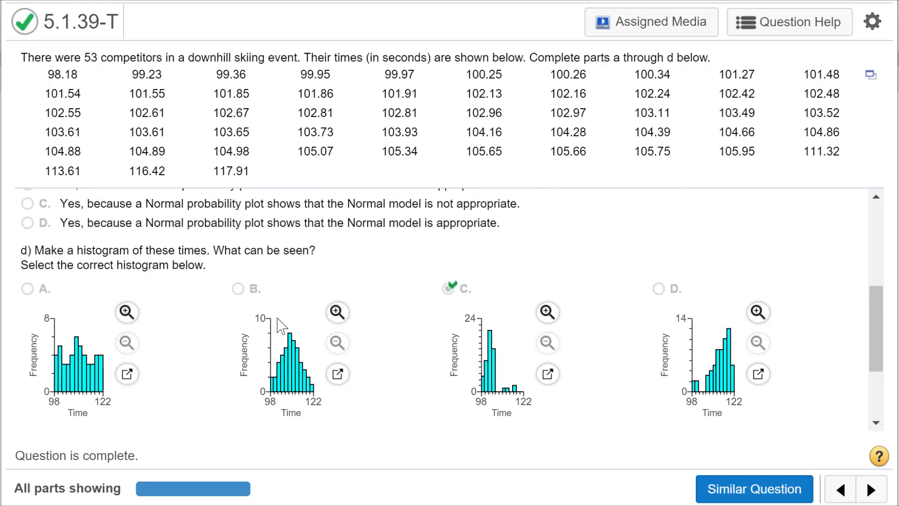